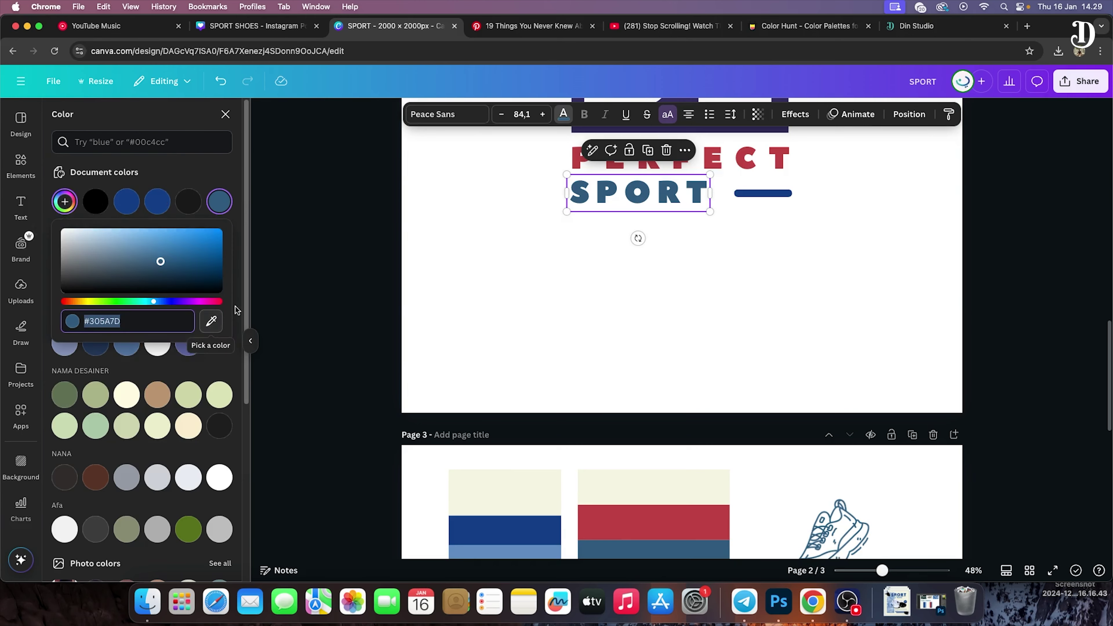
Recolor the word SPORT and the rectangle behind BE with the design's red
left_click(157, 232)
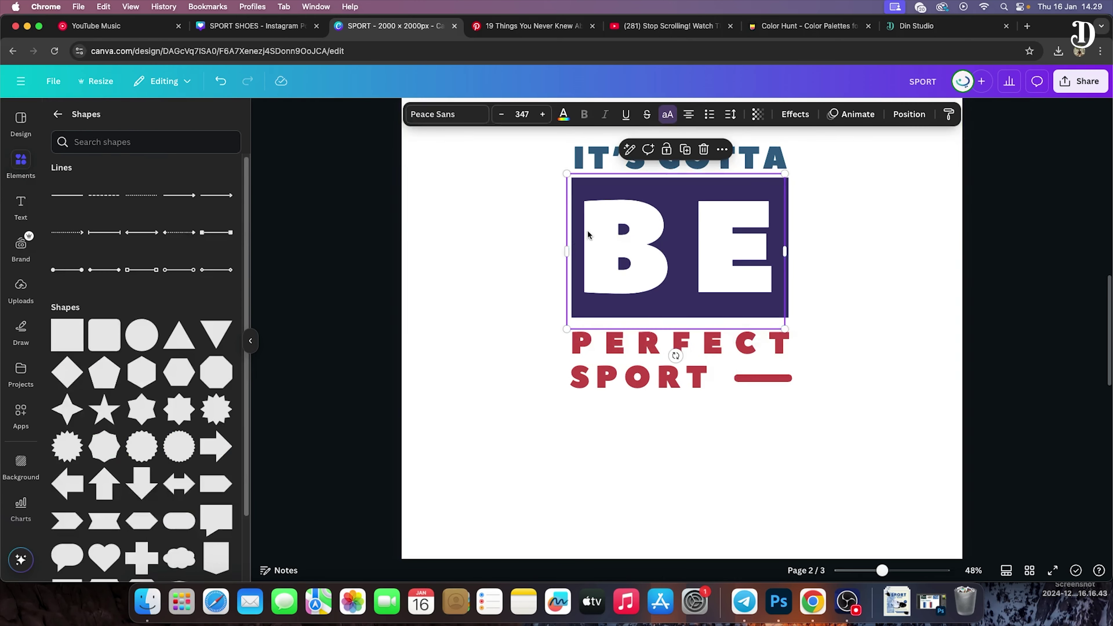
key("Escape")
left_click(760, 114)
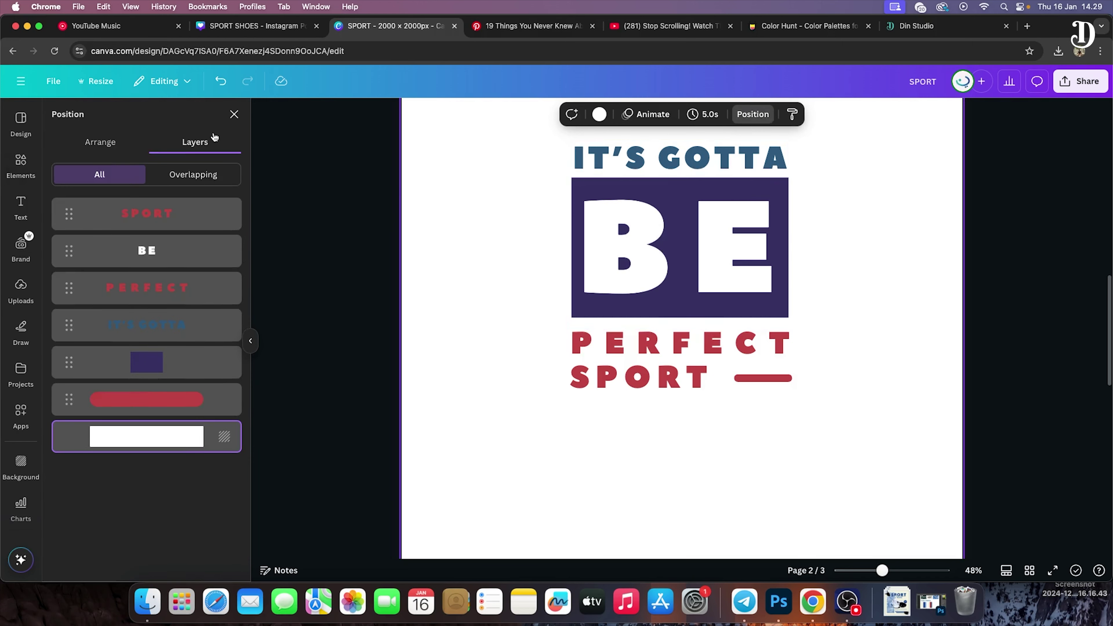
left_click(176, 368)
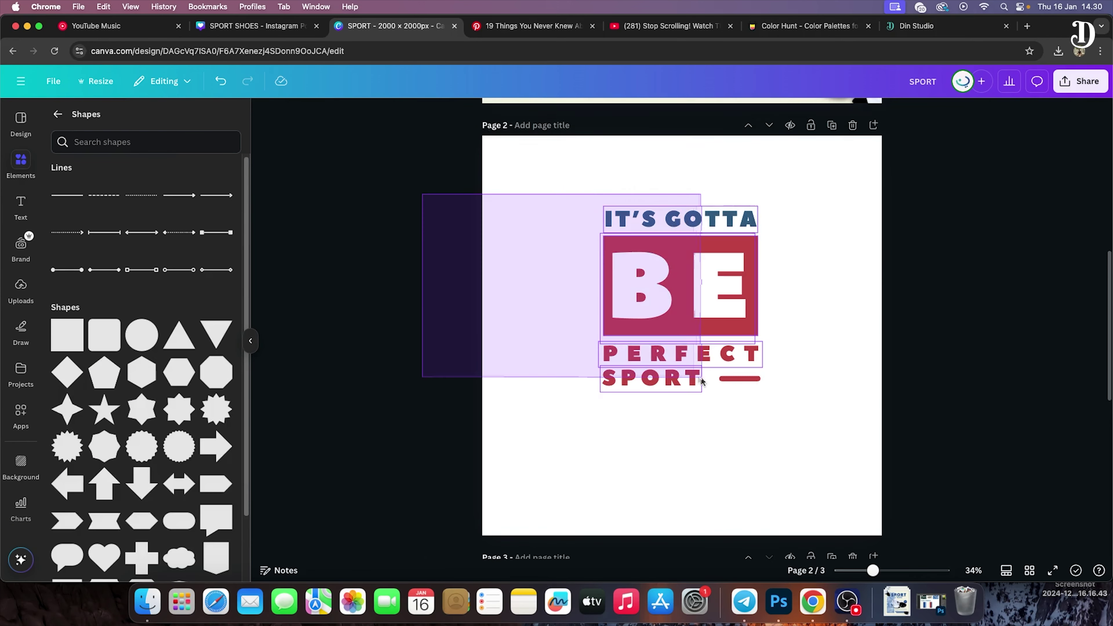
Select the whole slogan block on page 2, enlarge it and center it on the page
left_click_drag(702, 380, 701, 381)
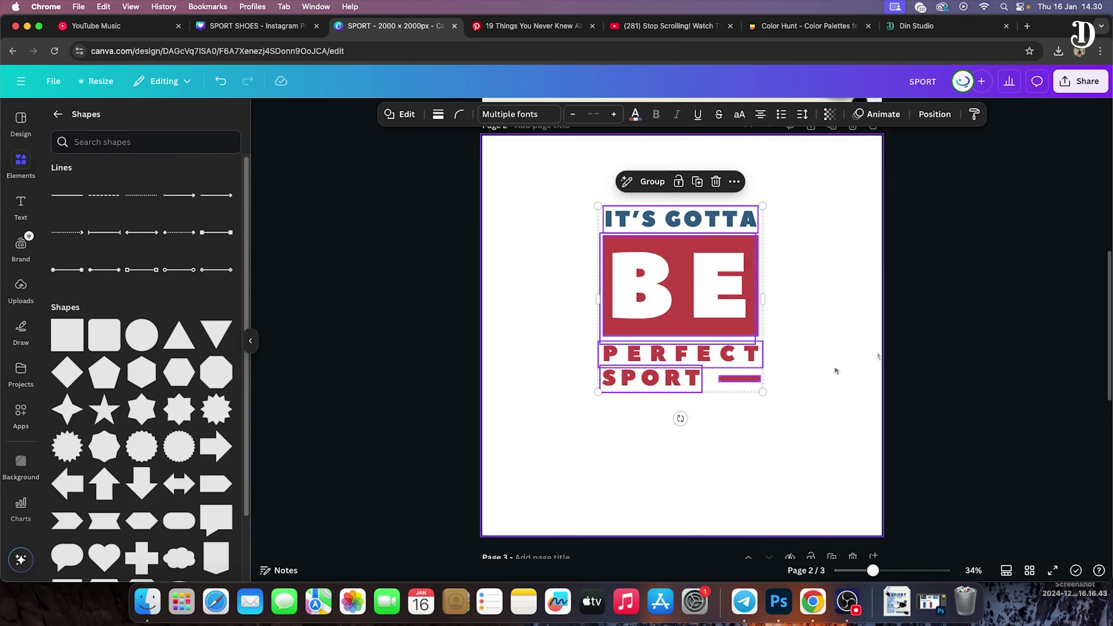
left_click_drag(701, 269, 702, 304)
left_click_drag(601, 242, 548, 198)
left_click_drag(679, 283, 703, 309)
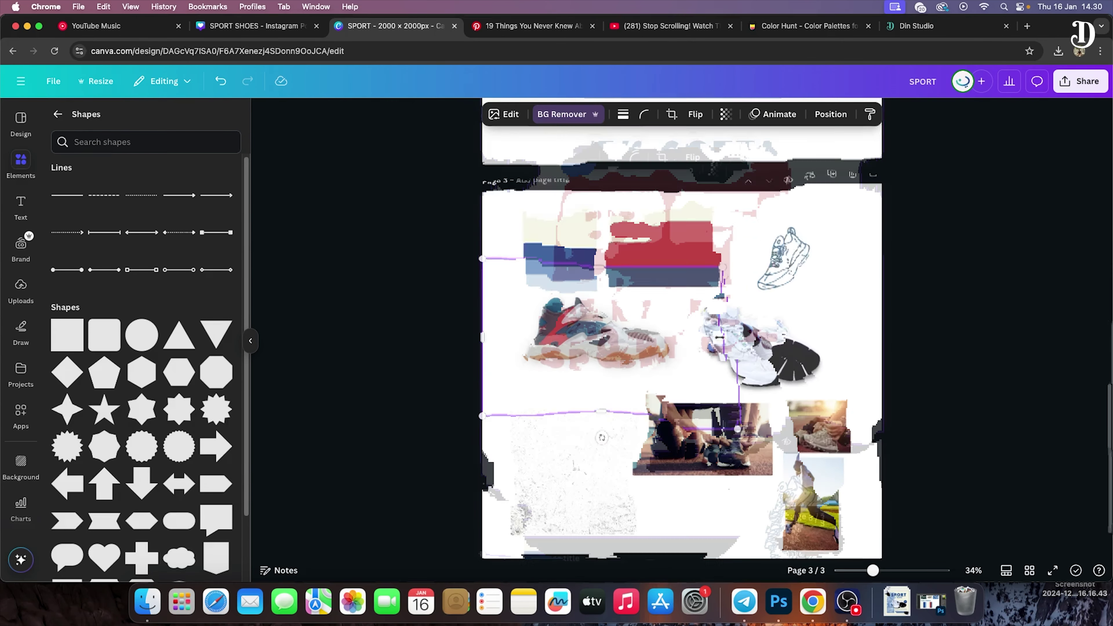
Paste the red, white and blue sneaker from page 3 over the BE block and tilt it clockwise
key("super+v")
left_click_drag(609, 262, 654, 291)
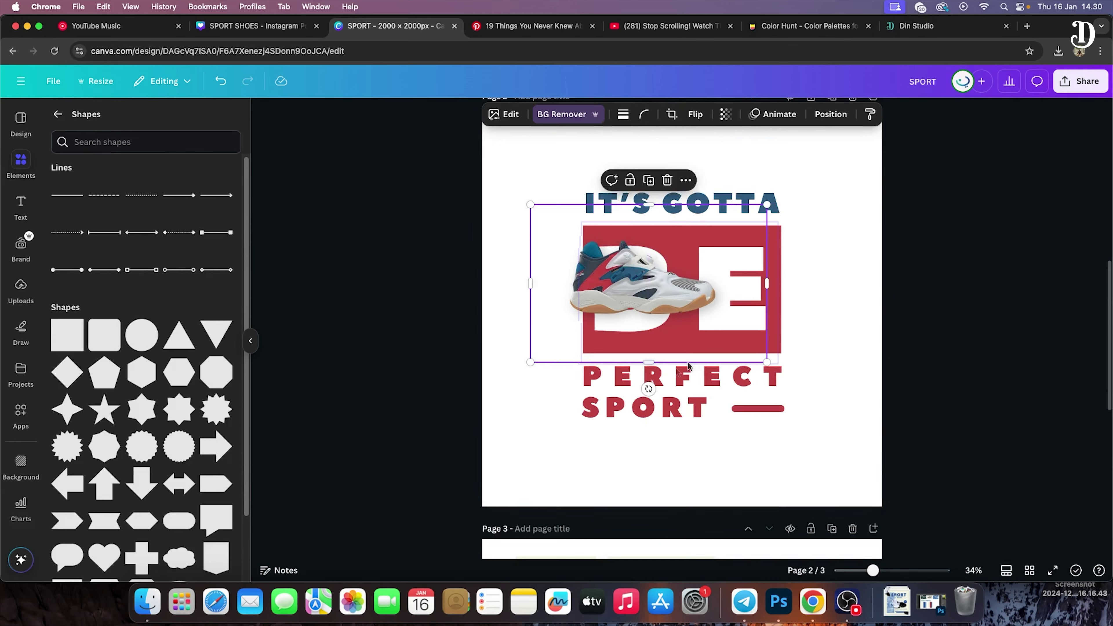
left_click_drag(649, 389, 616, 383)
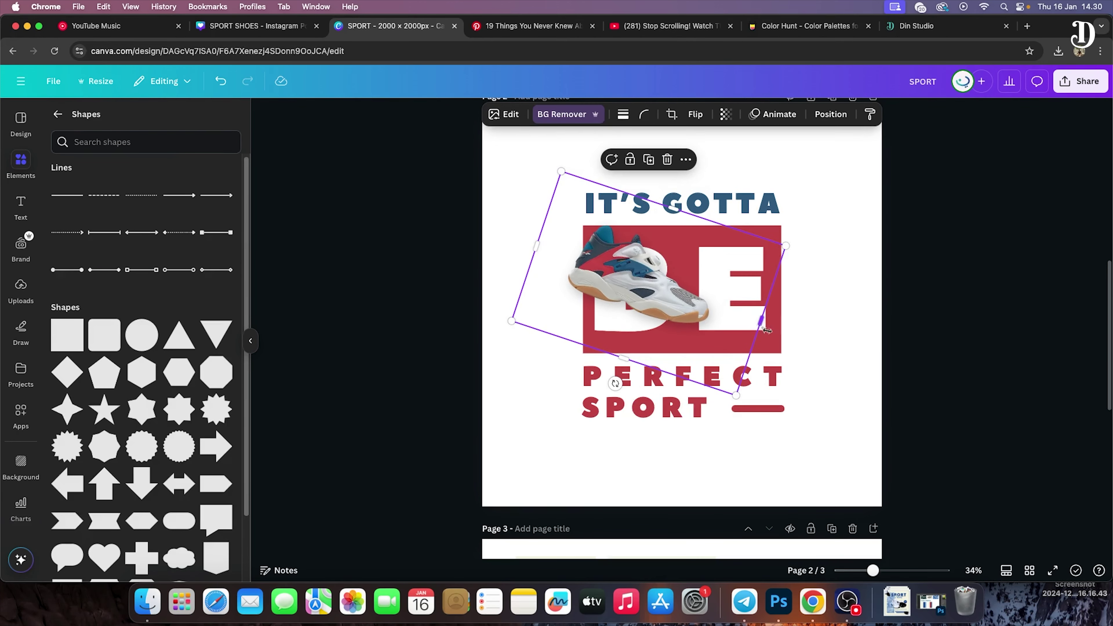
Enlarge the sneaker to span the width of the BE block and fine-tune its tilt and position
left_click_drag(761, 320, 872, 358)
left_click_drag(736, 360, 725, 364)
left_click_drag(852, 379, 858, 381)
left_click(870, 354)
left_click(774, 390)
left_click_drag(652, 423, 664, 426)
left_click_drag(699, 368, 702, 369)
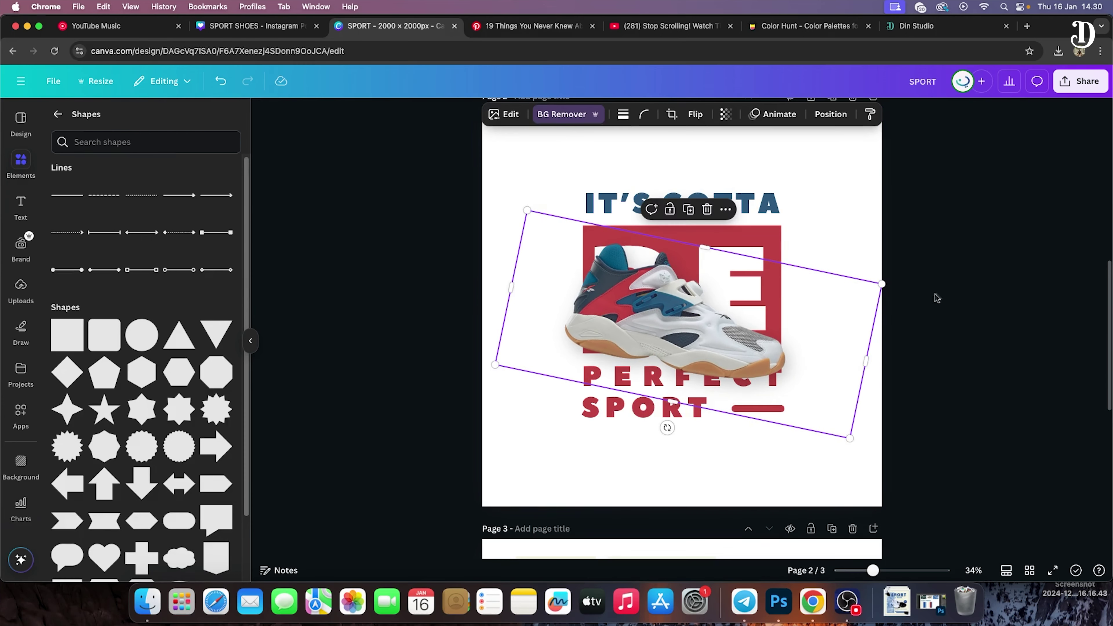
left_click(939, 299)
Add two enlarged, rotated sneaker copies running off the upper-left and lower-right corners of page 2
scroll(790, 355, "up", 1)
key("super+v")
left_click_drag(608, 323, 588, 271)
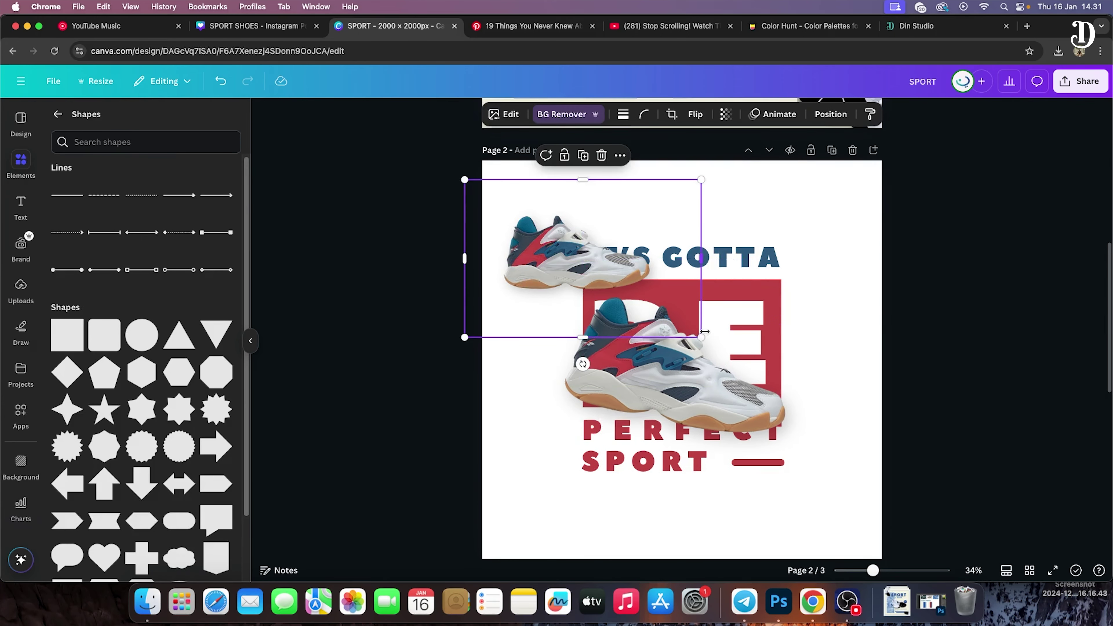
left_click_drag(701, 337, 805, 412)
left_click_drag(678, 323, 609, 233)
left_click_drag(762, 206, 738, 486)
left_click_drag(768, 368, 801, 428)
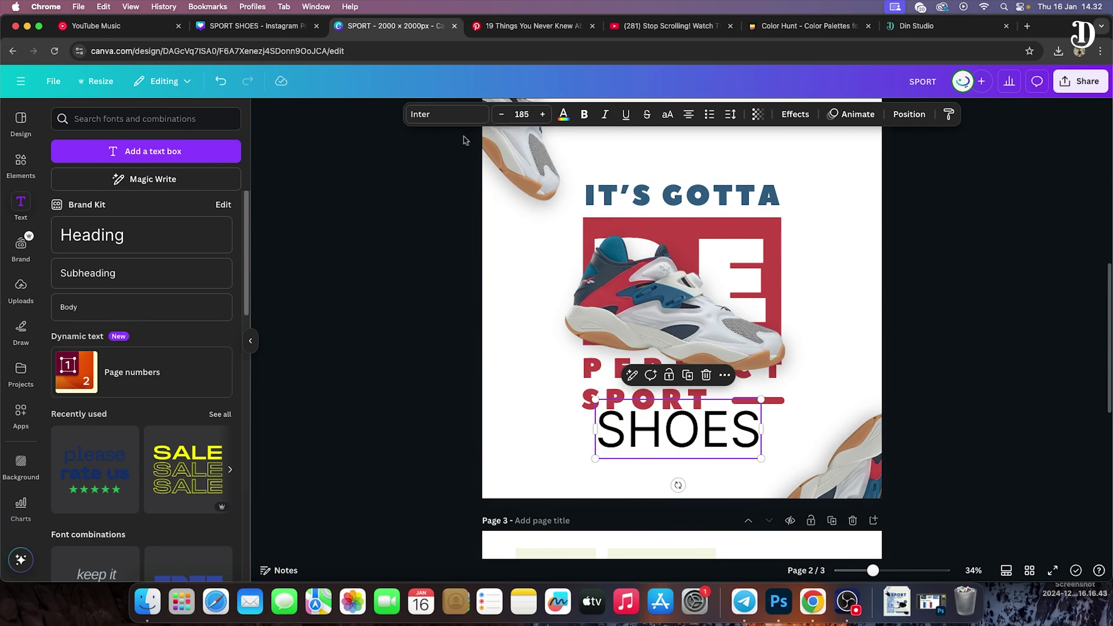
Change the font of the SHOES text to Feeling Passionate
left_click(450, 121)
left_click(209, 170)
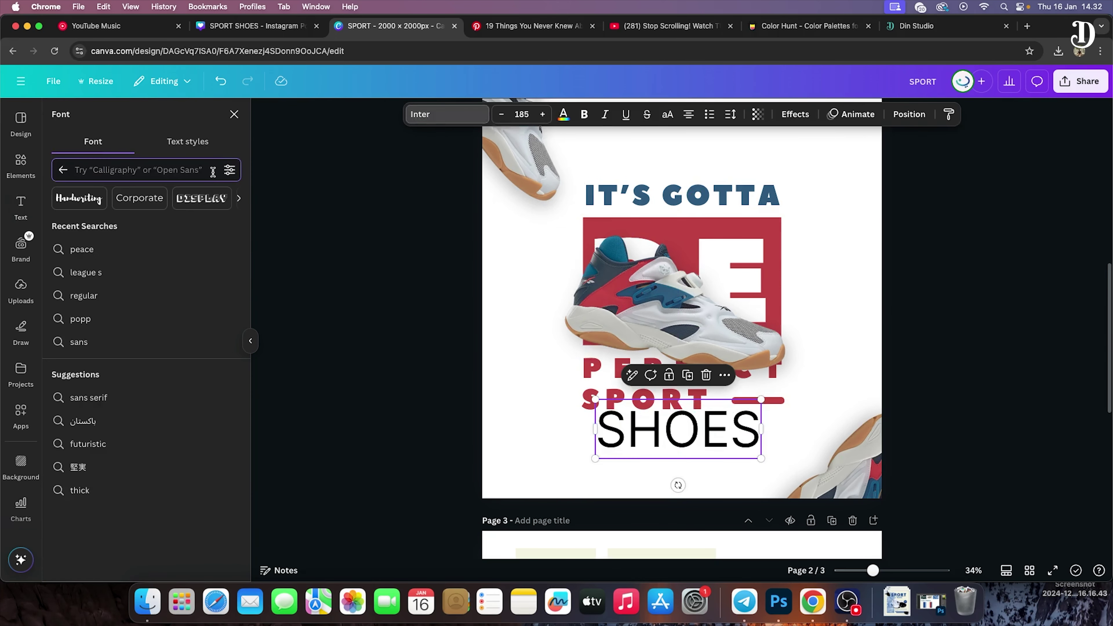
type("feeli")
left_click(151, 224)
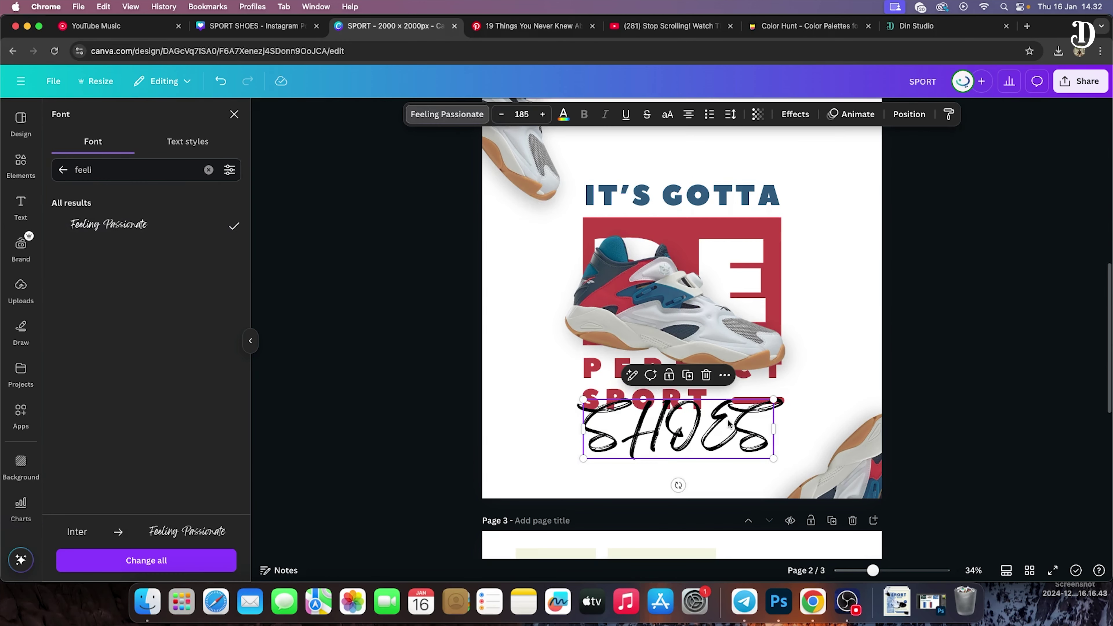
Recolor the SHOES text with the blue sampled from the IT'S GOTTA heading
left_click(564, 115)
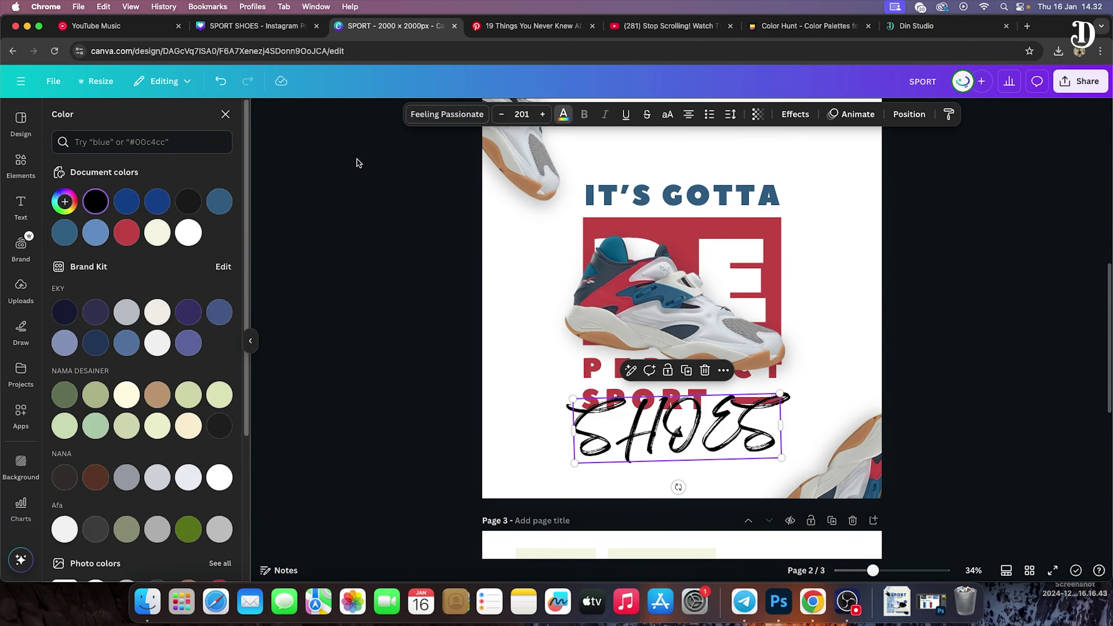
left_click(66, 202)
left_click(210, 321)
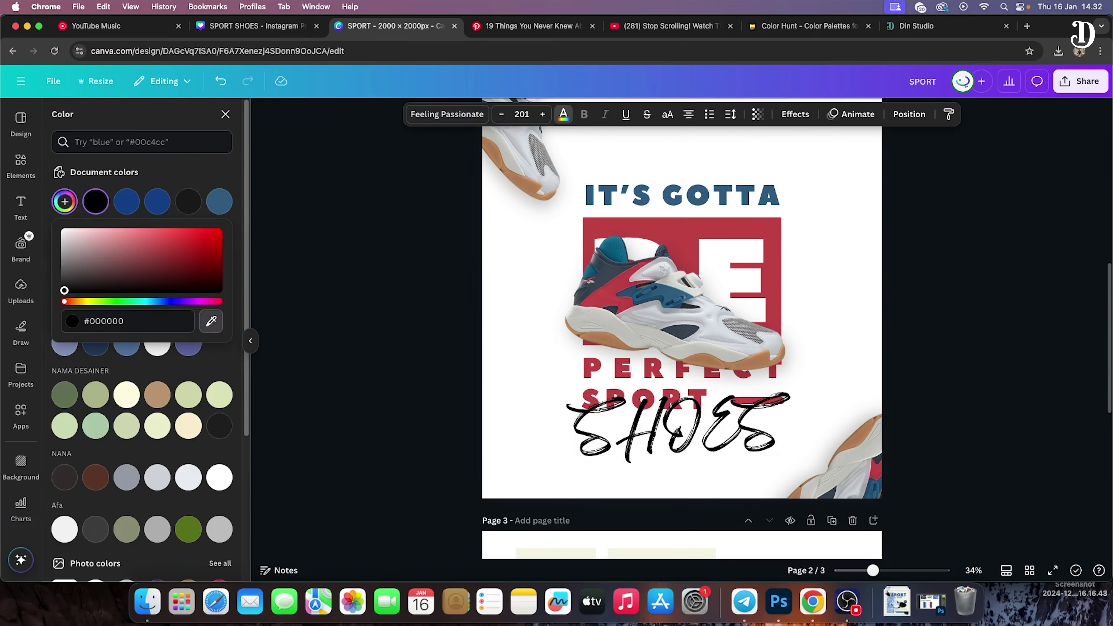
left_click(641, 200)
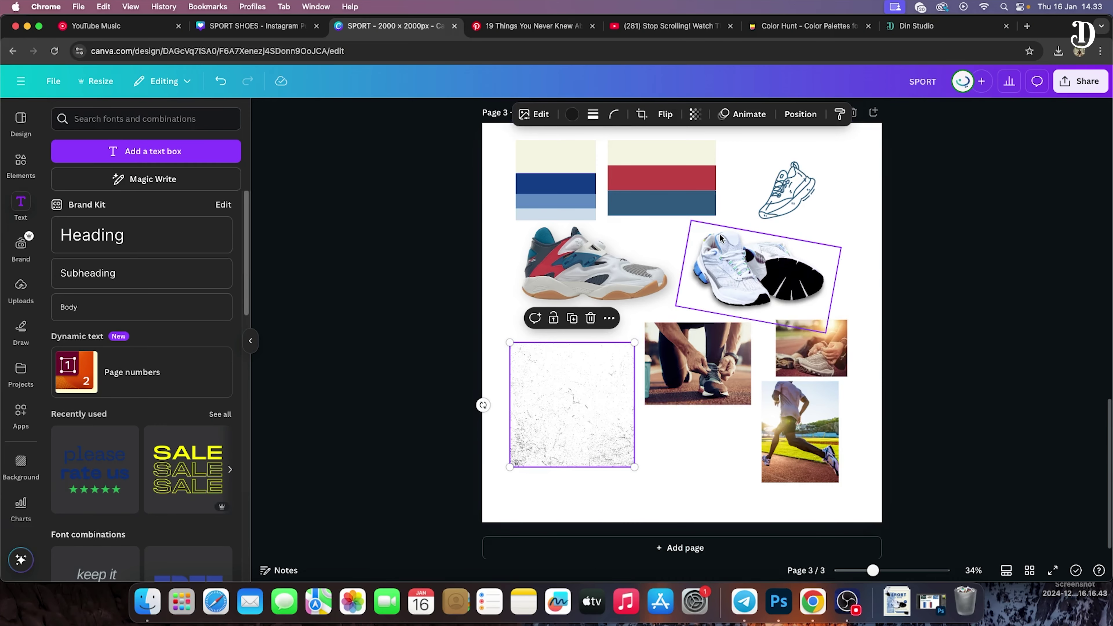
Paste the speckled grunge texture from page 3 onto page 2 and enlarge it to cover the whole page
scroll(675, 330, "up", 8)
scroll(675, 329, "down", 6)
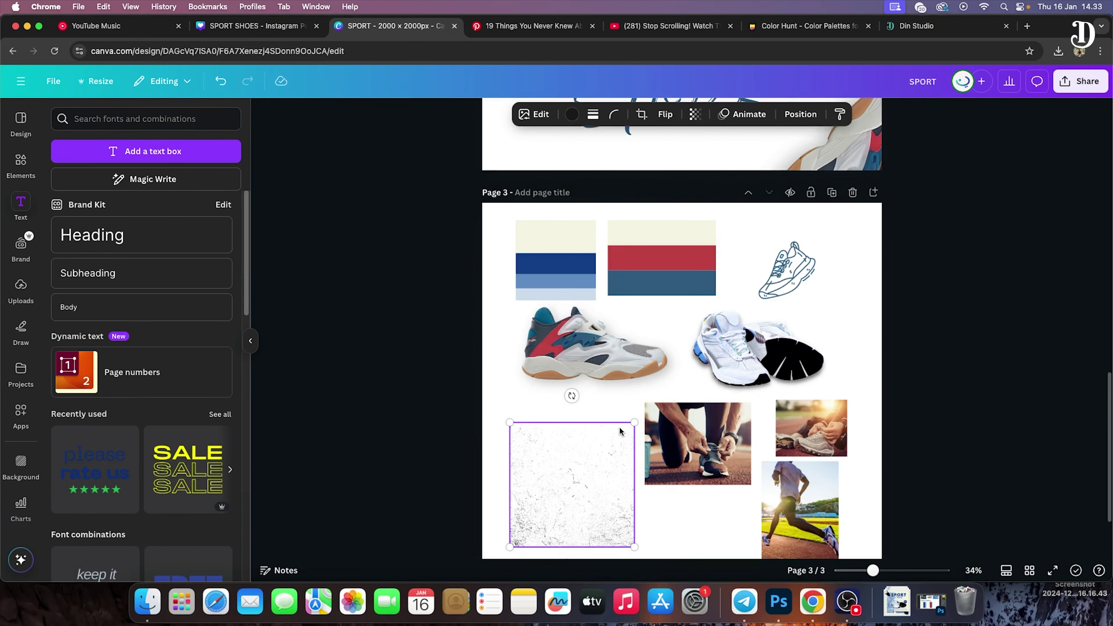
scroll(617, 441, "up", 8)
left_click(837, 231)
key("ctrl+v")
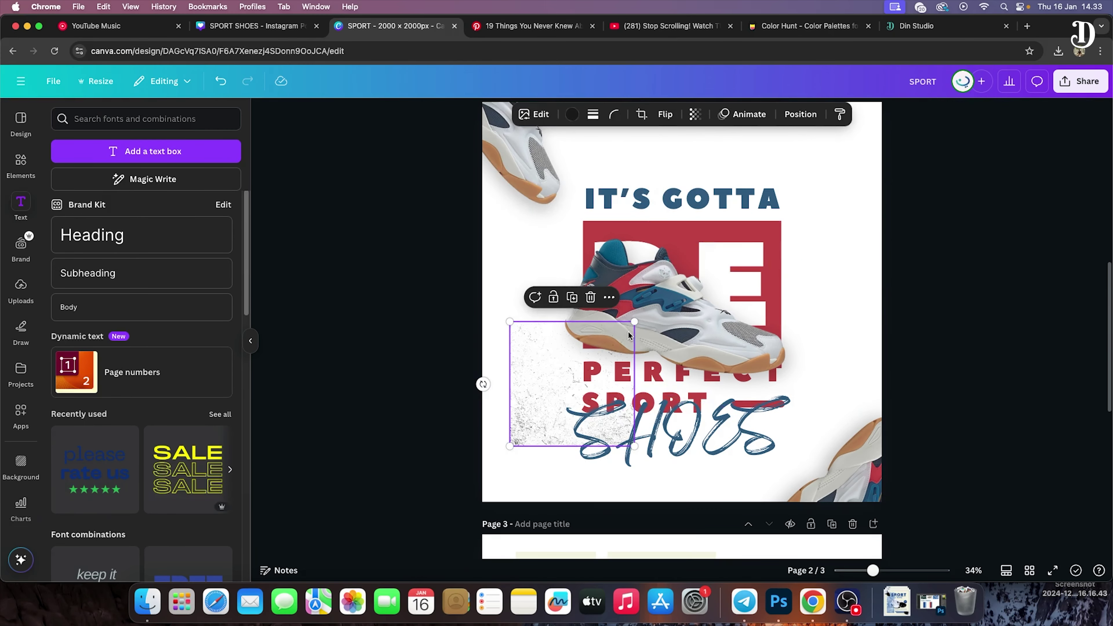
left_click_drag(634, 322, 816, 182)
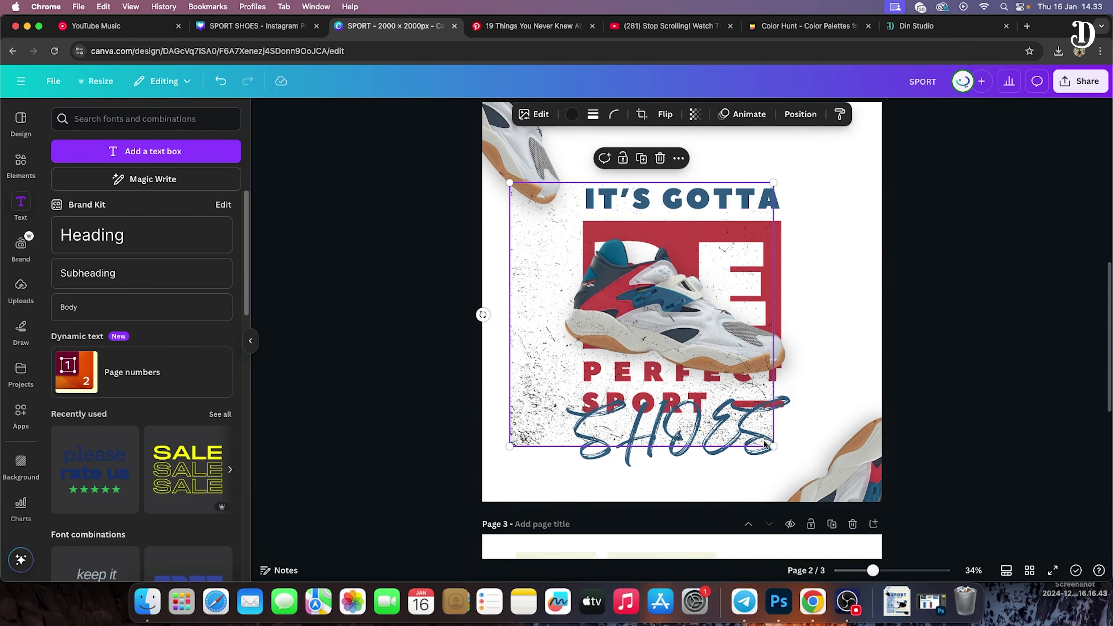
left_click_drag(721, 377, 693, 297)
left_click_drag(789, 408, 903, 522)
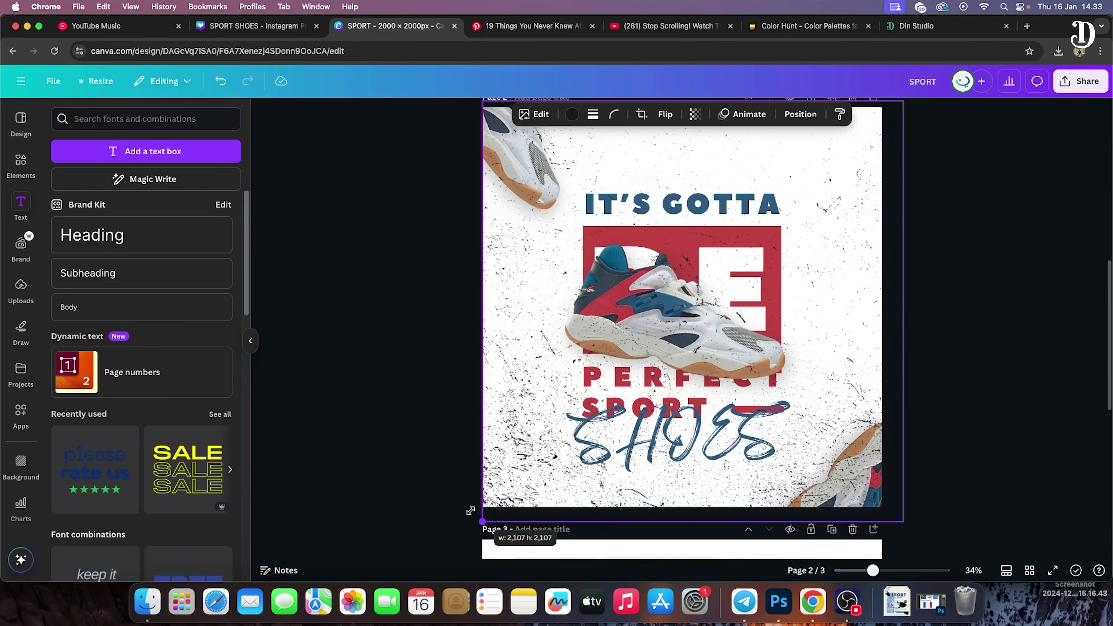
Move the grunge texture behind all other elements and recolor it light grey #E6DEDE
left_click(801, 113)
left_click_drag(145, 207, 147, 520)
left_click(573, 114)
left_click(65, 201)
left_click(211, 321)
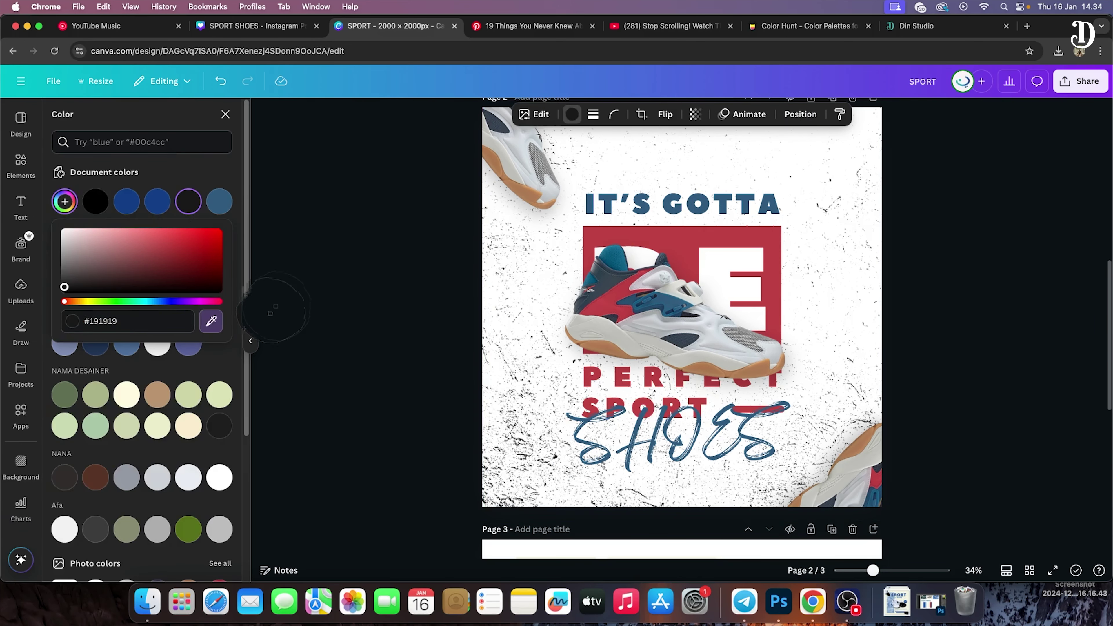
left_click(715, 165)
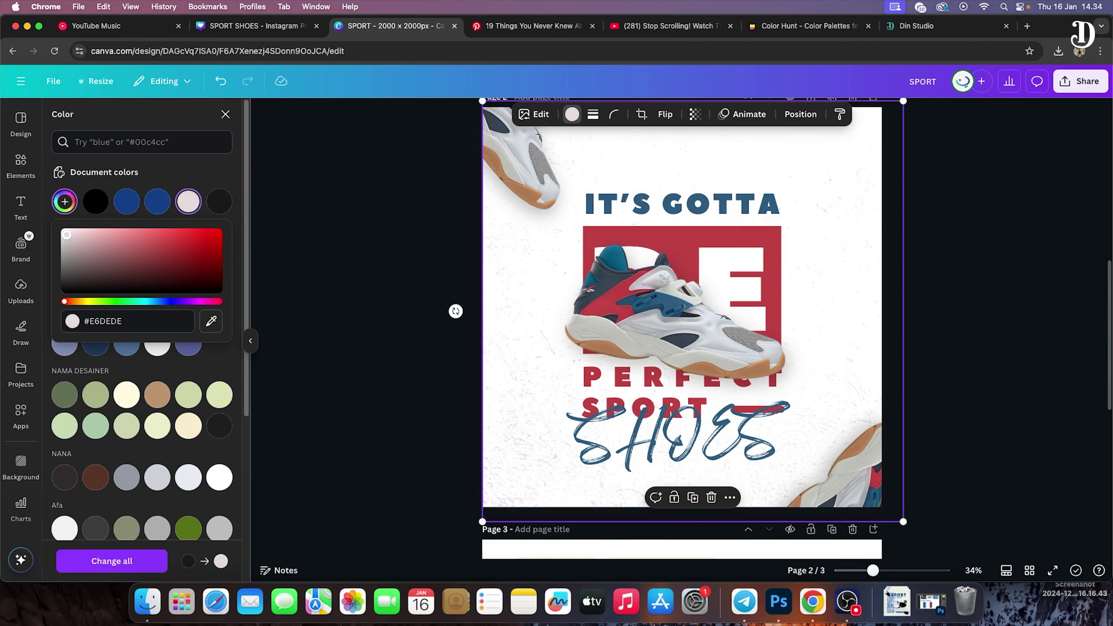
key("Escape")
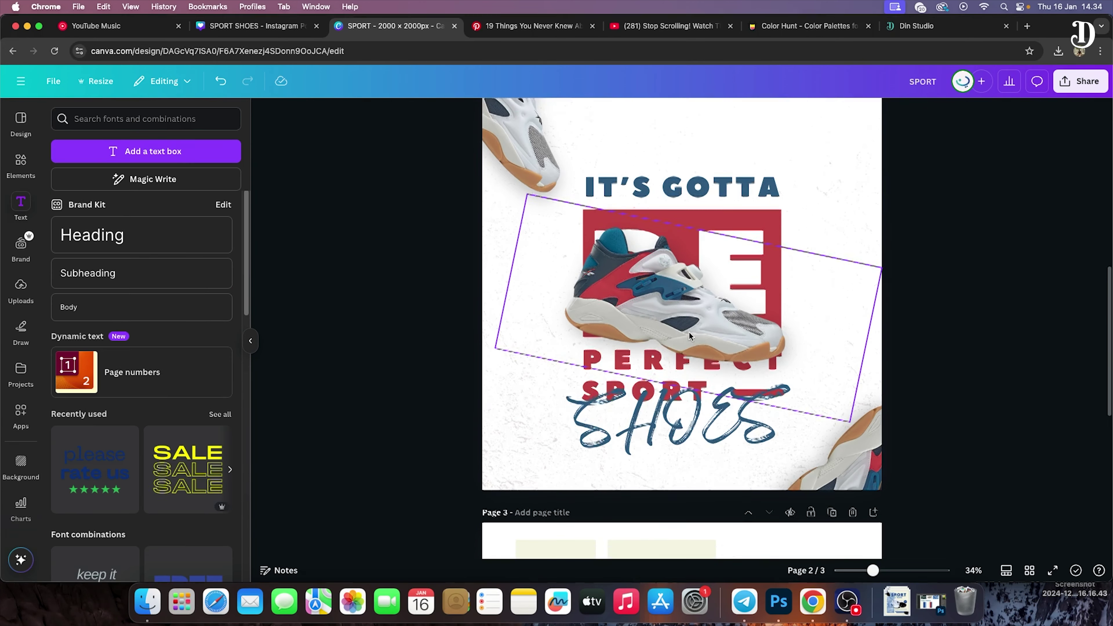
Copy the runner photo from page 3 onto page 2 and place it small to the left of the SPORT and SHOES text
scroll(711, 318, "down", 5)
scroll(754, 312, "down", 4)
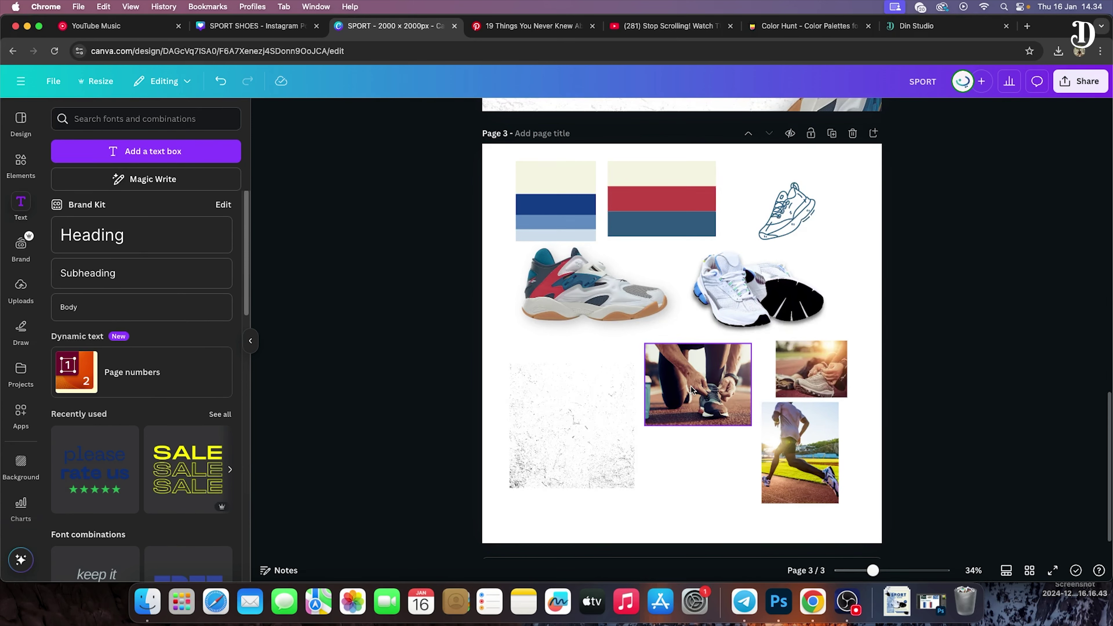
left_click(772, 437)
key("super+c")
scroll(777, 420, "up", 7)
left_click(530, 322)
key("super+v")
left_click_drag(811, 341, 559, 328)
left_click_drag(587, 381, 531, 343)
scroll(661, 348, "up", 3)
Apply the Fuchsia duotone effect to the runner photo
left_click(495, 115)
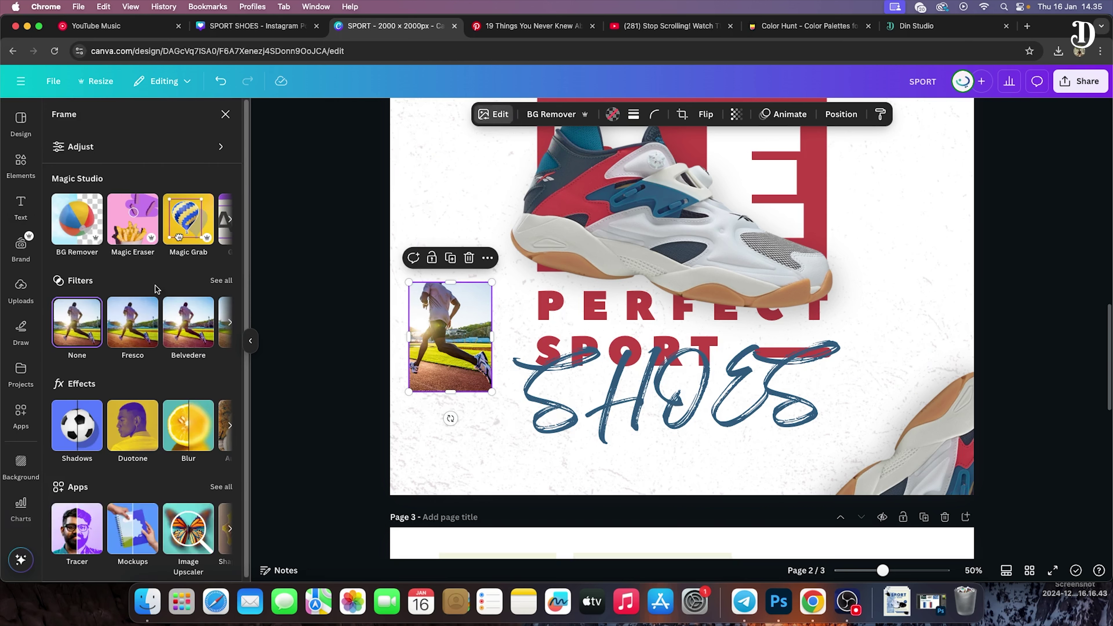
left_click(228, 325)
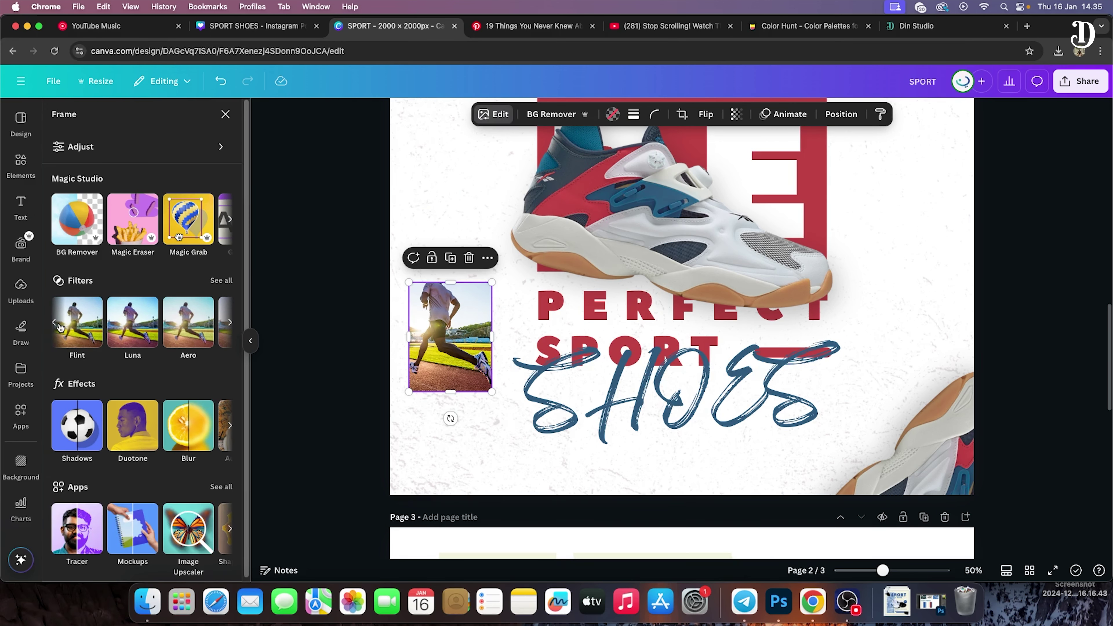
left_click(141, 434)
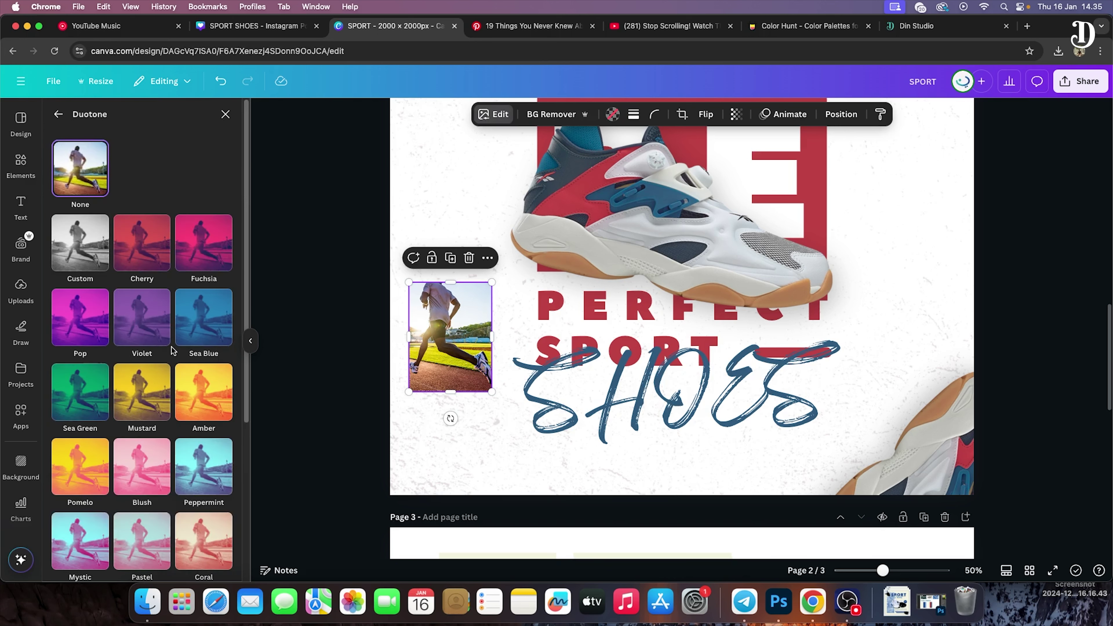
left_click(185, 261)
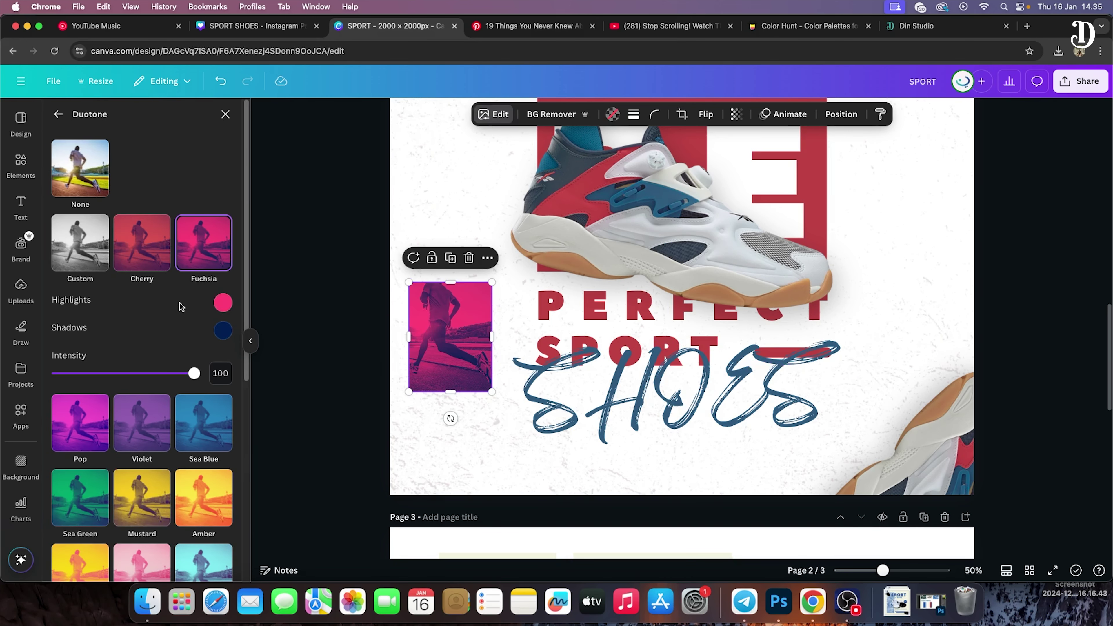
Set the duotone highlights to the red sampled from the word PERFECT
left_click(223, 302)
left_click(378, 419)
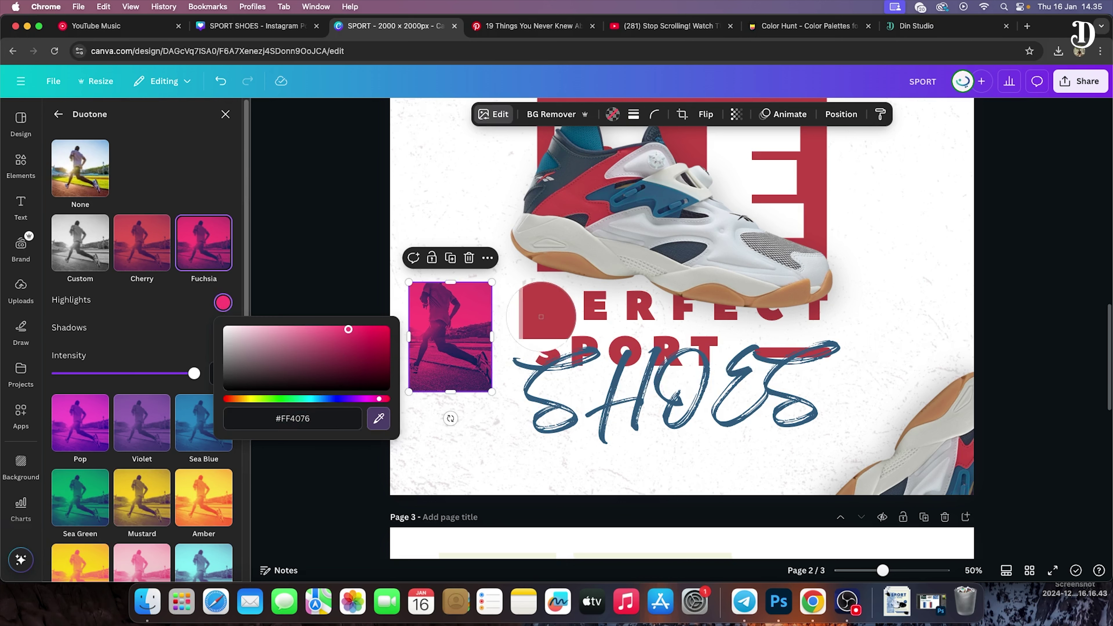
left_click(541, 317)
Set the duotone shadows to dark red #300E0F, darkened from the red of the word PERFECT
left_click(223, 331)
left_click(379, 445)
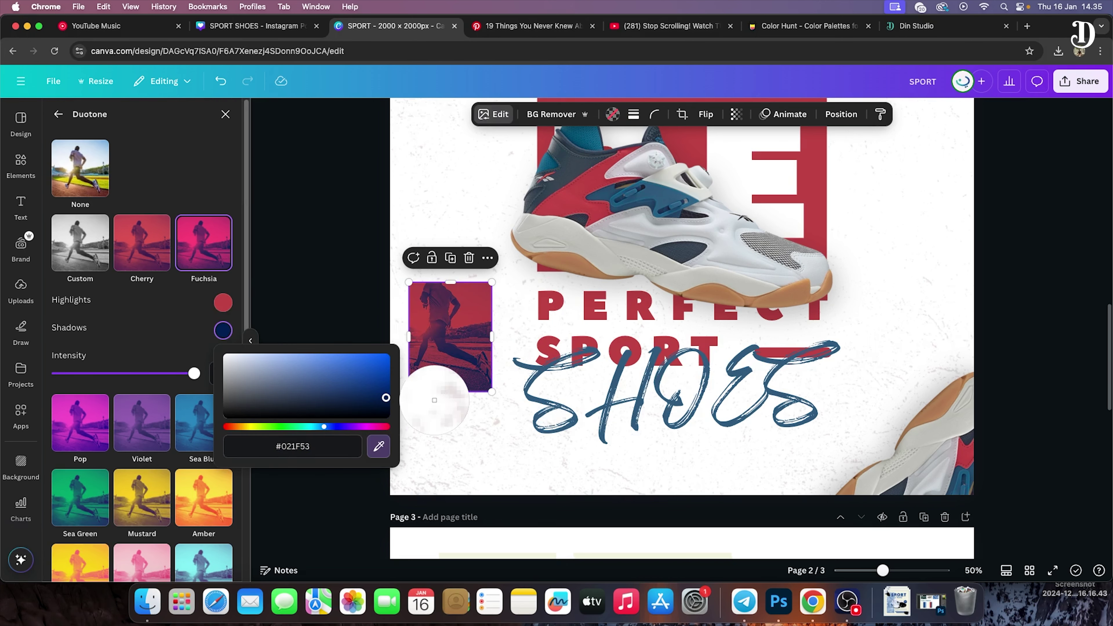
left_click(544, 311)
left_click_drag(334, 371, 339, 401)
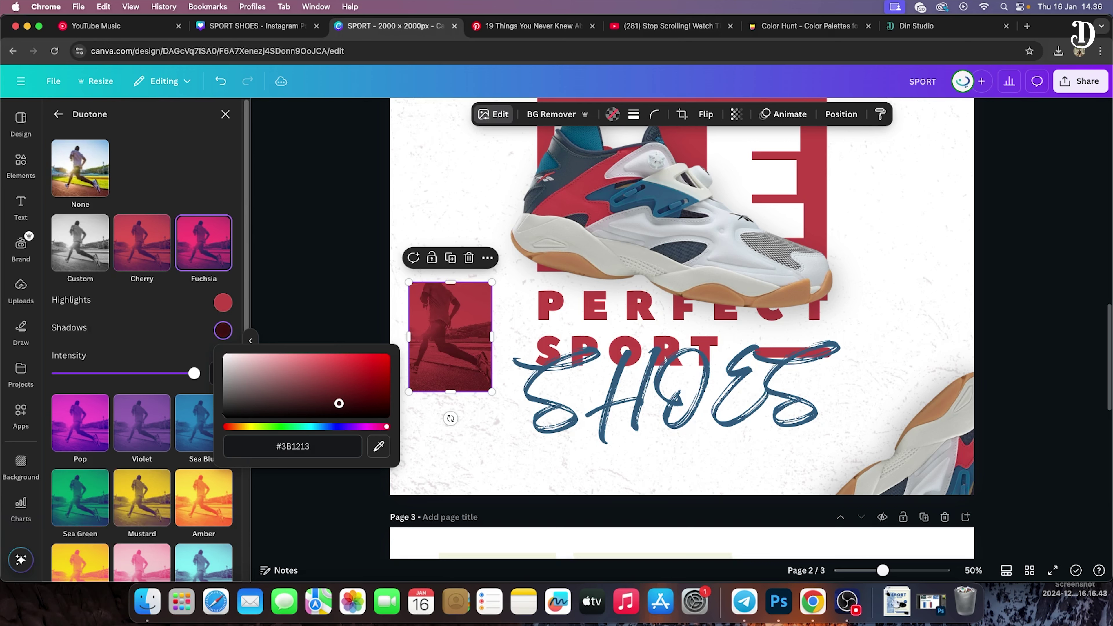
left_click(223, 330)
left_click(221, 329)
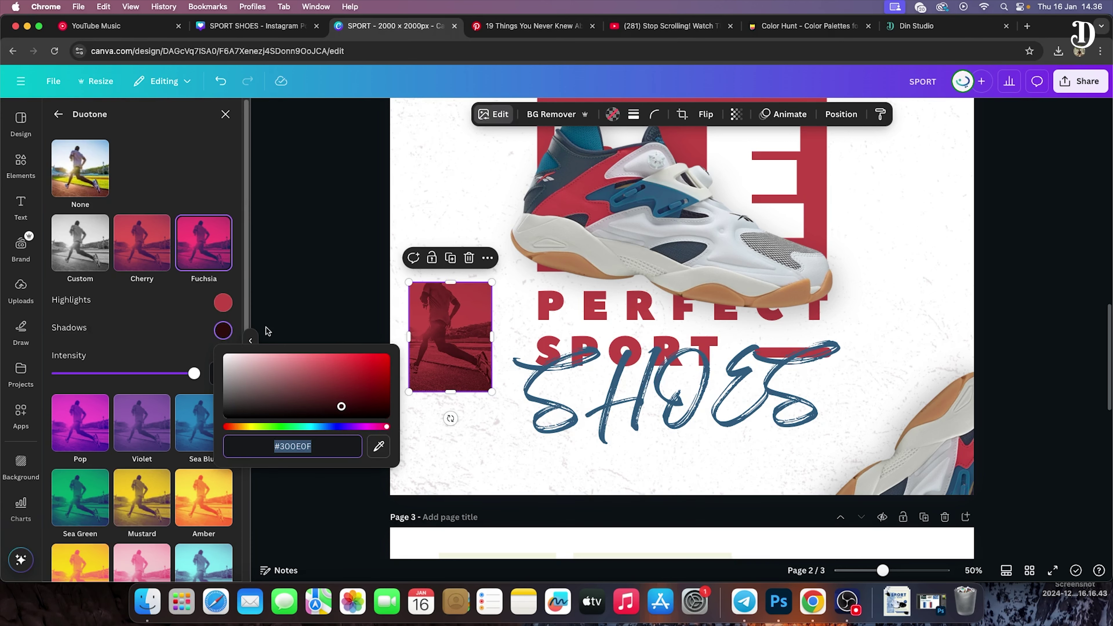
key("Escape")
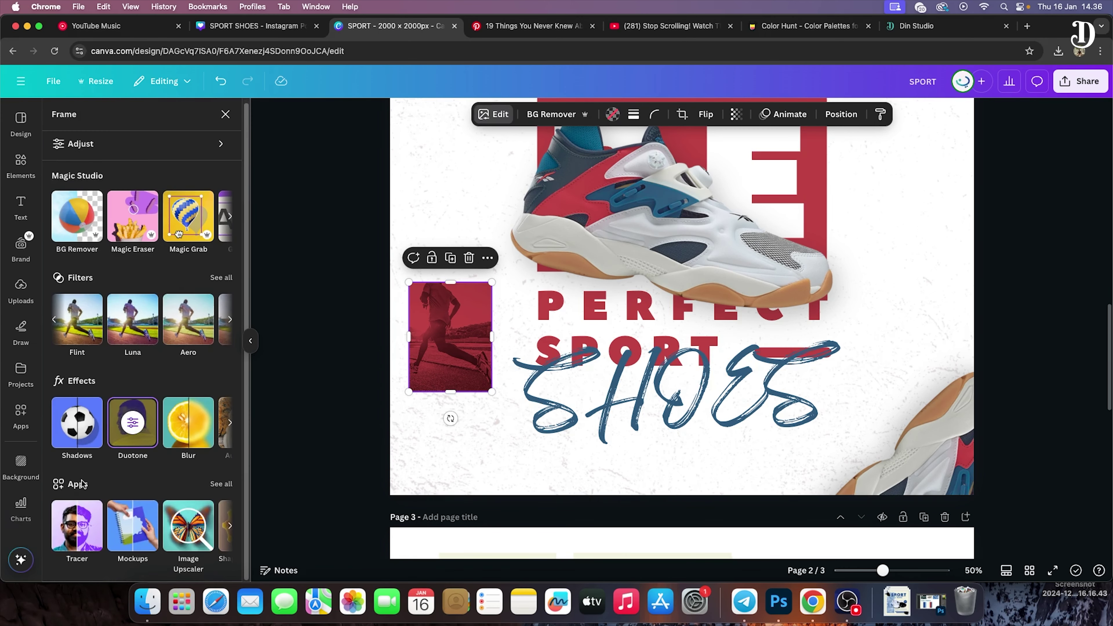
Apply the Screen app's Halftone effect to the runner photo with amount 0.2 and scale 1.66, then shift the photo slightly
left_click(229, 526)
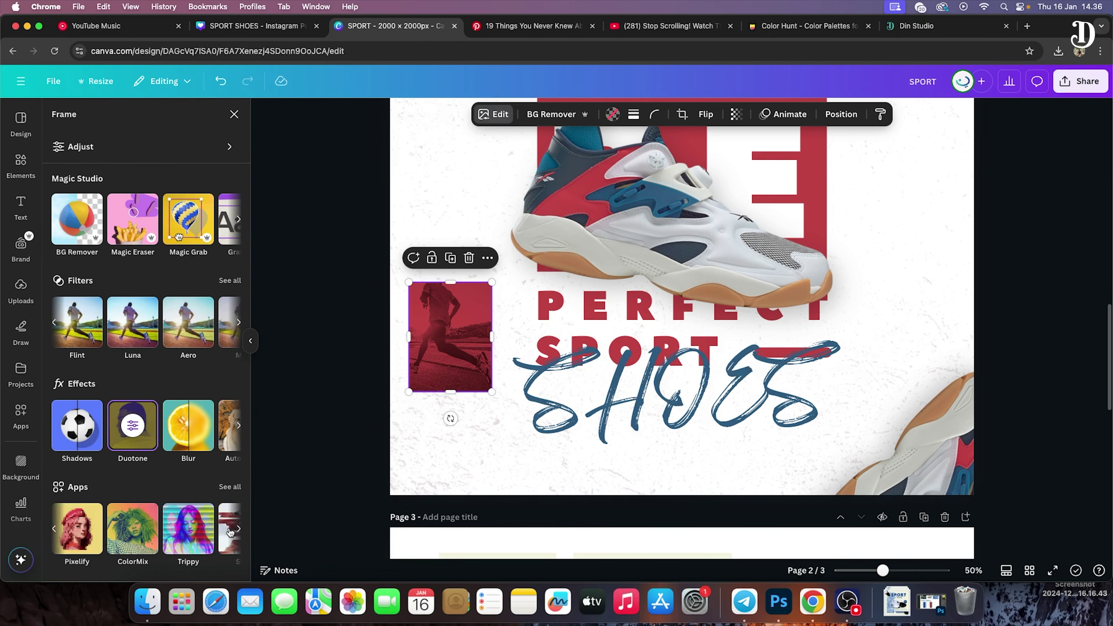
left_click(230, 531)
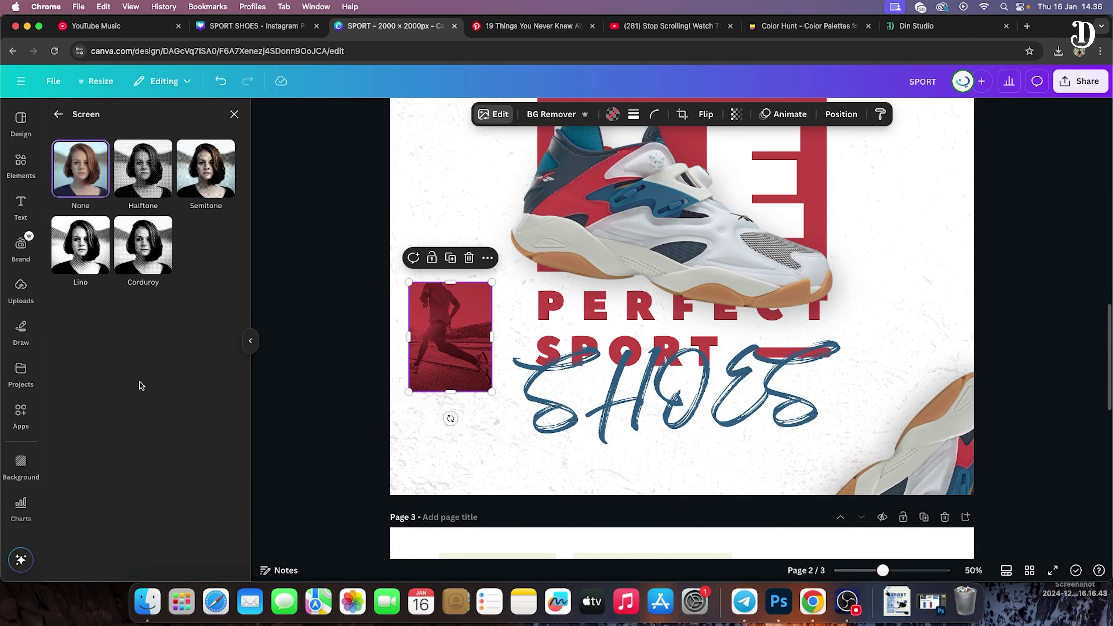
left_click(145, 175)
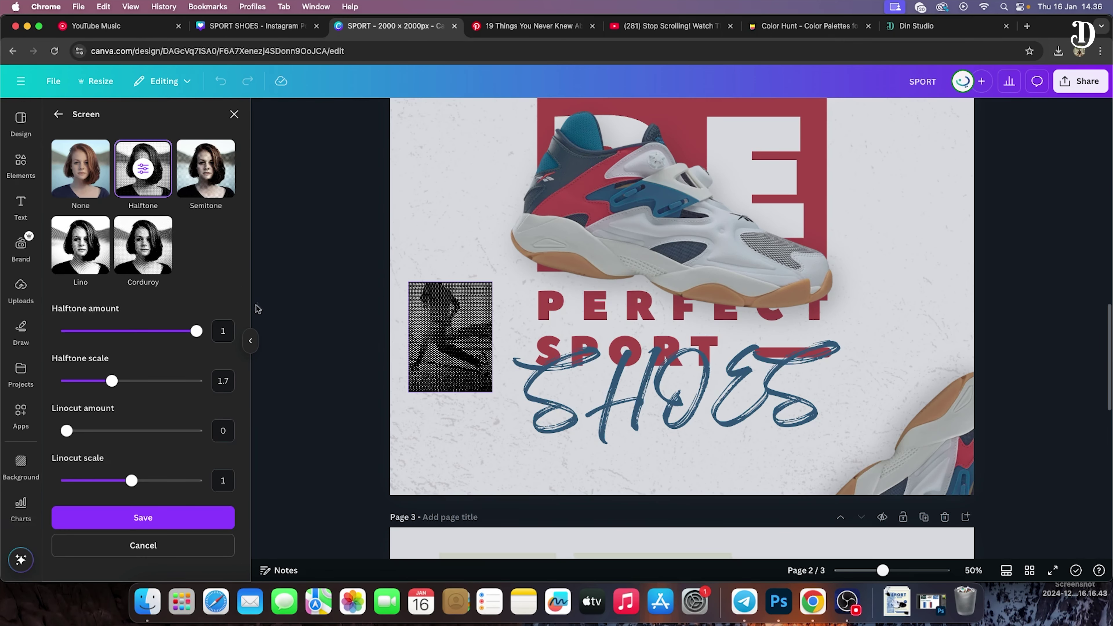
left_click_drag(197, 331, 103, 331)
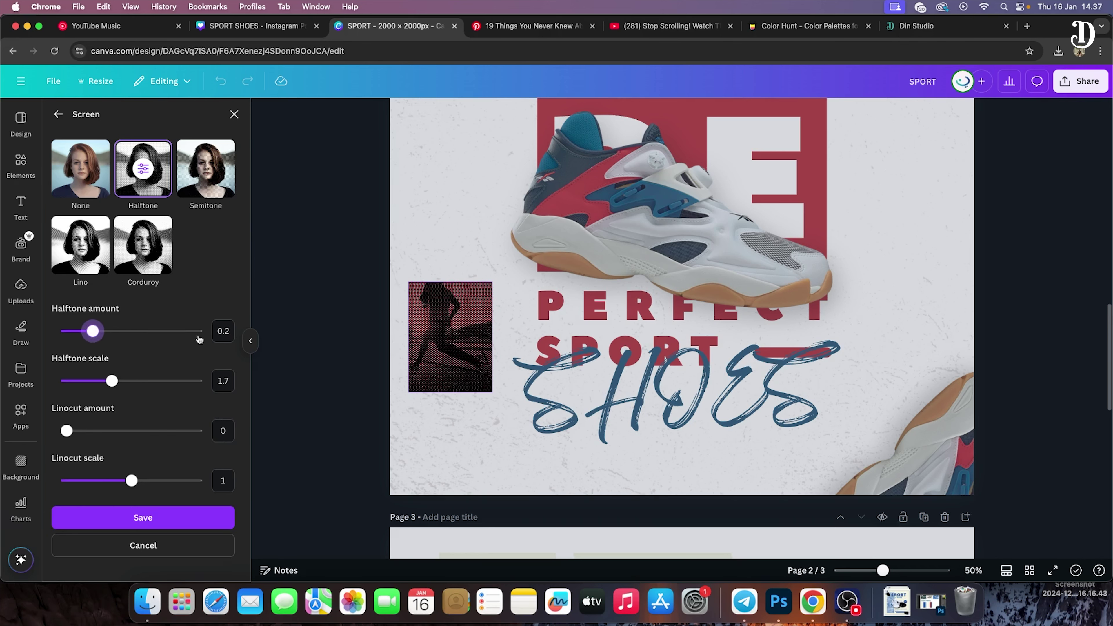
mouse_move(112, 381)
left_mouse_down()
mouse_move(139, 381)
mouse_move(109, 381)
left_mouse_up()
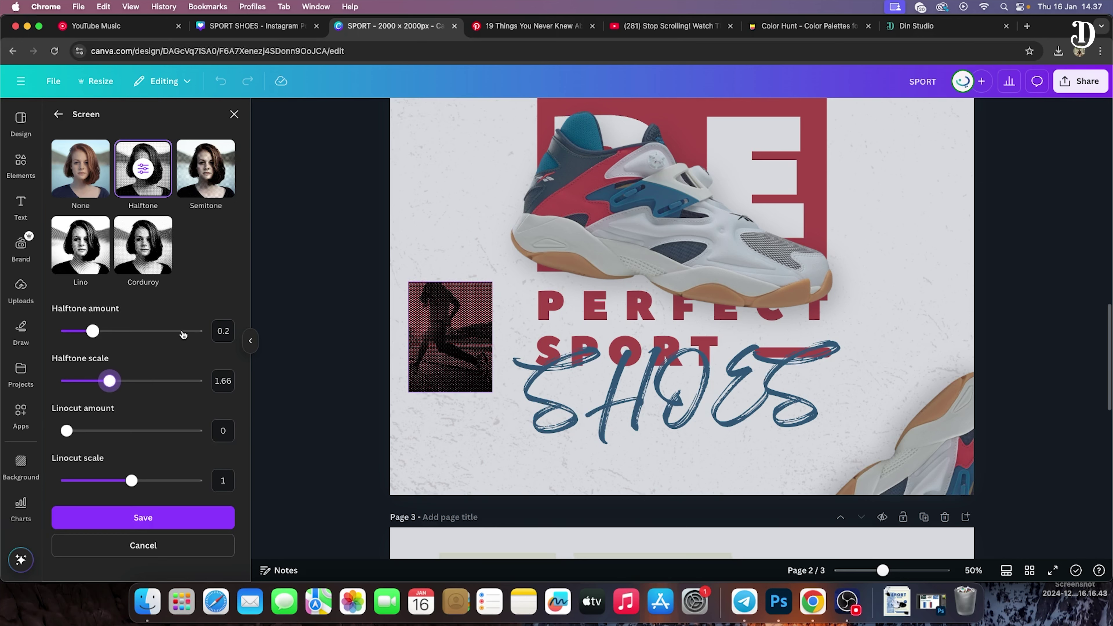
left_click(178, 518)
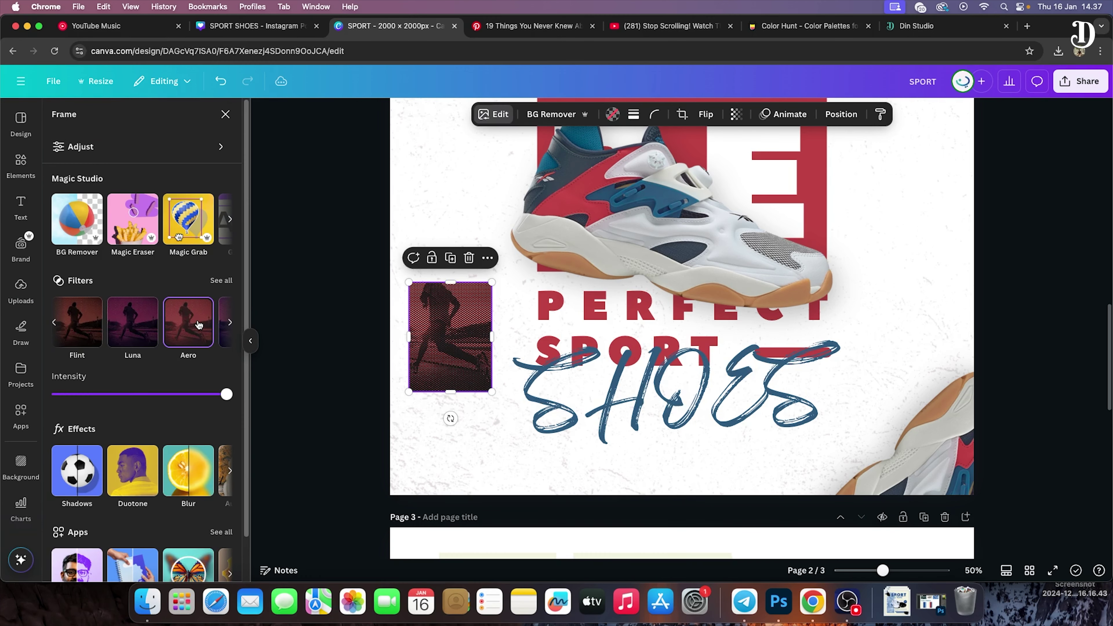
left_click_drag(465, 336, 471, 329)
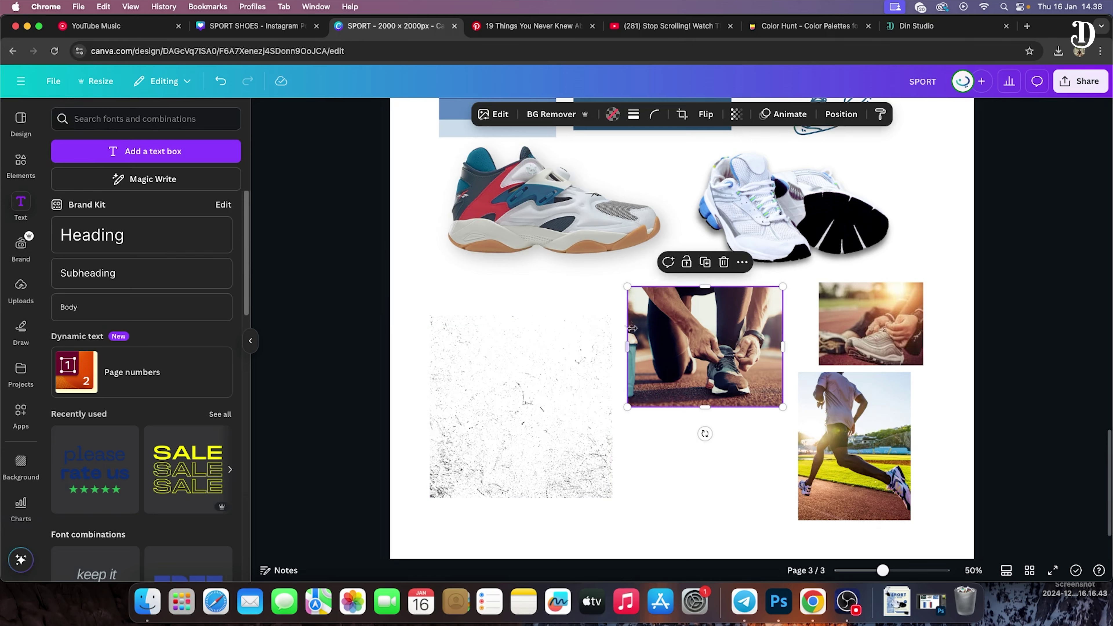
Copy the shoelace-tying photo from page 3 onto page 2, shrinking it to the runner photo's width and placing it directly beneath
scroll(731, 383, "up", 10)
left_click(498, 392)
key("super+v")
left_click_drag(667, 248, 485, 403)
left_click_drag(602, 434, 527, 376)
left_click_drag(486, 346, 454, 382)
Apply the Fuchsia duotone to the shoelace photo with highlights in the red sampled from the word PERFECT
left_click(493, 114)
left_click(132, 425)
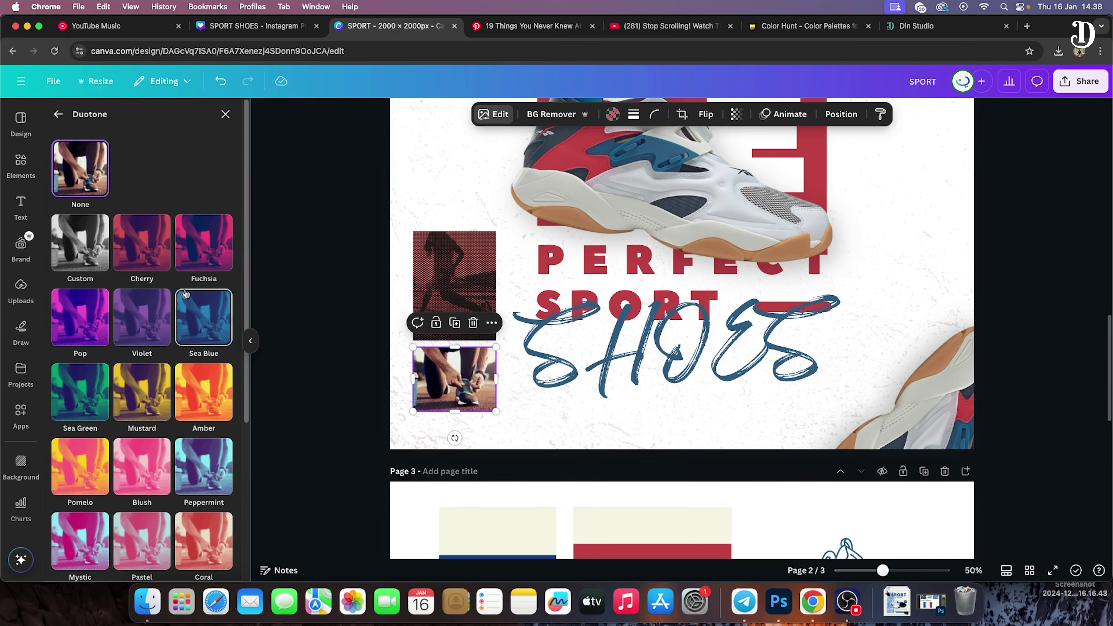
left_click(204, 242)
left_click(224, 303)
left_click(379, 419)
left_click(633, 259)
Set the shoelace photo's duotone shadows to dark red #320304
left_click(223, 330)
left_click(378, 446)
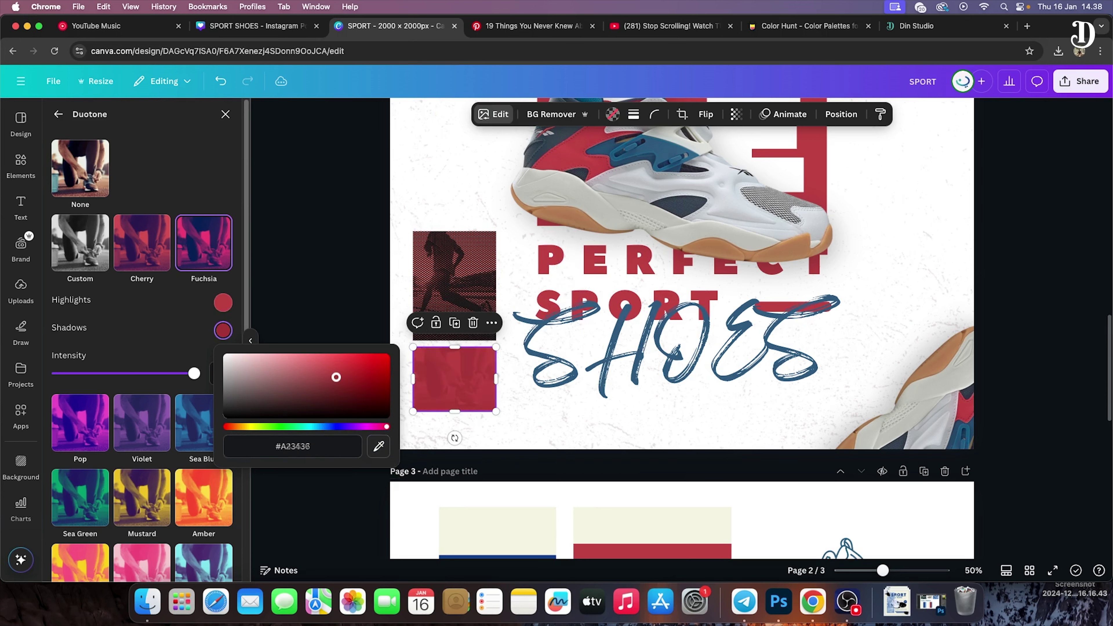
left_click(443, 280)
left_click_drag(276, 393, 380, 406)
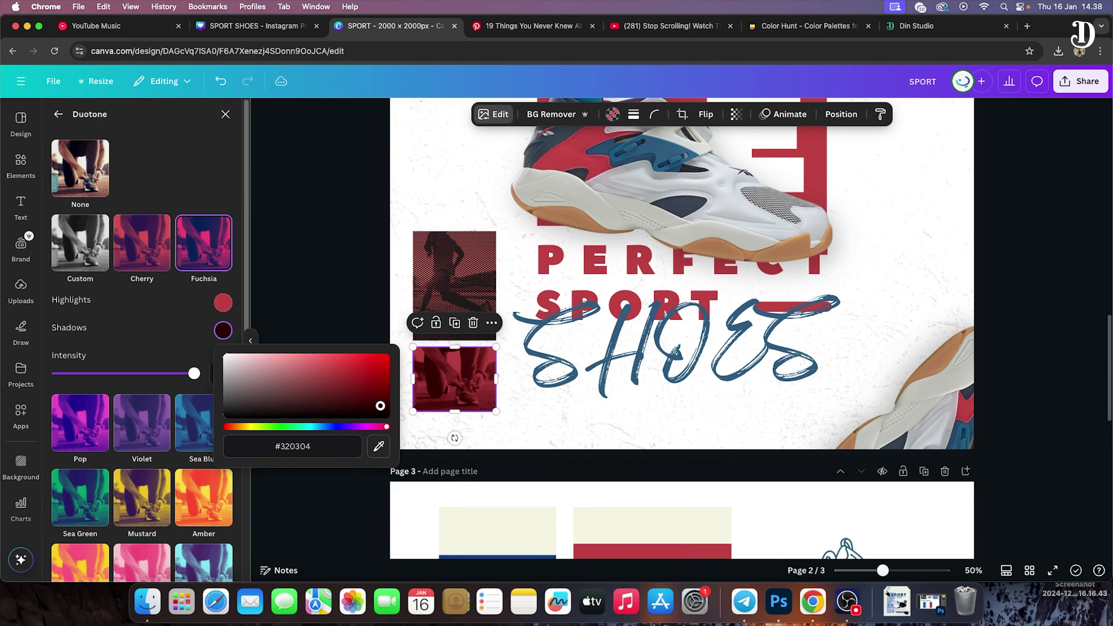